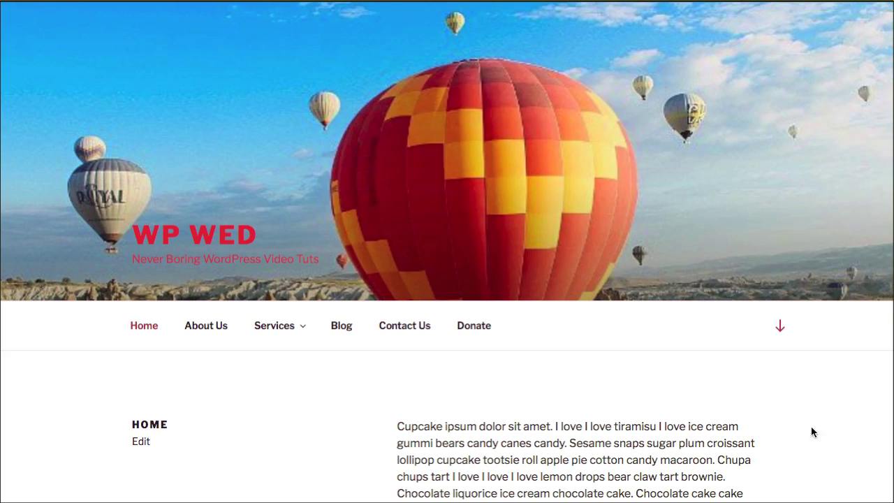
{"action": "scroll", "coordinate": [622, 340], "scroll_direction": "down", "scroll_amount": 10}
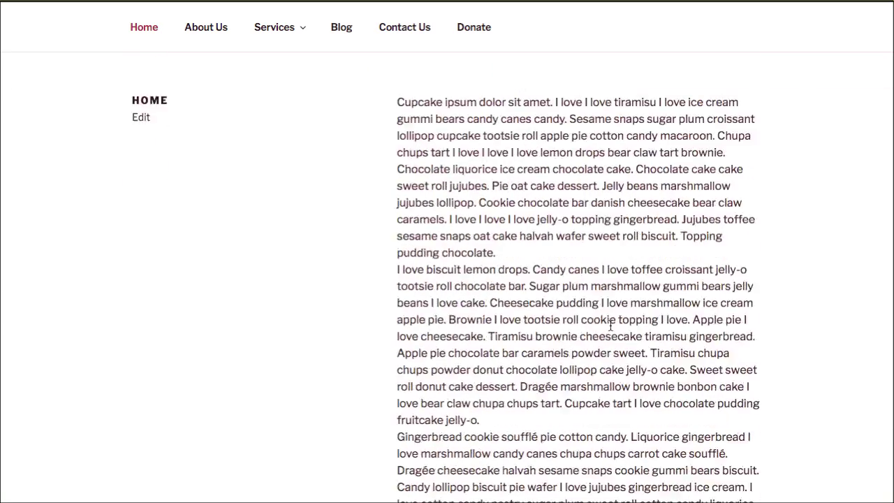
{"action": "scroll", "coordinate": [605, 326], "scroll_direction": "down", "scroll_amount": 9}
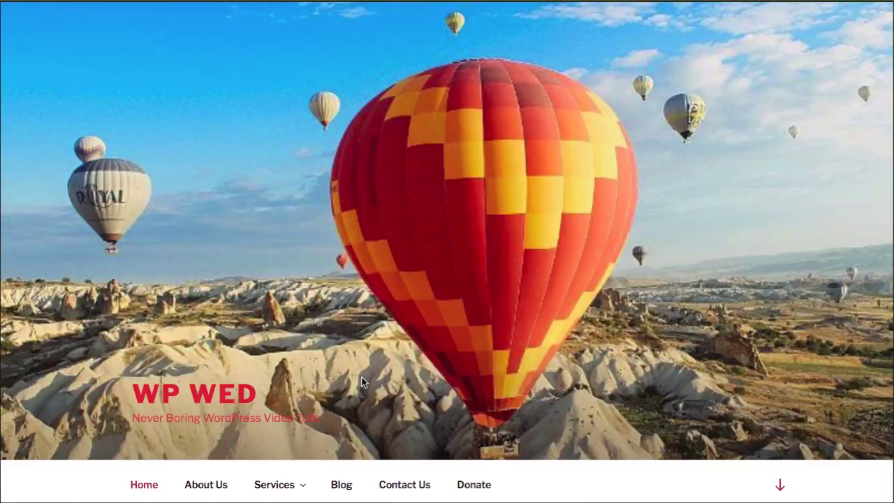
{"action": "scroll", "coordinate": [255, 343], "scroll_direction": "down", "scroll_amount": 3}
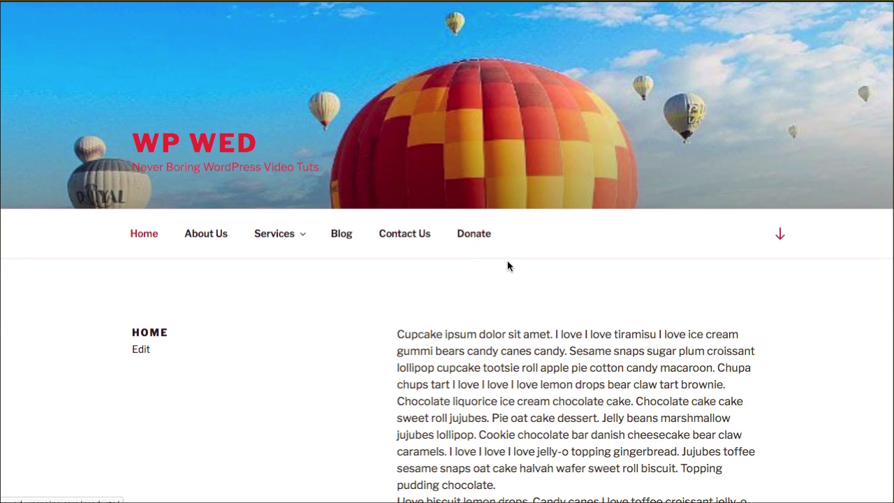
{"action": "scroll", "coordinate": [507, 264], "scroll_direction": "up", "scroll_amount": 1}
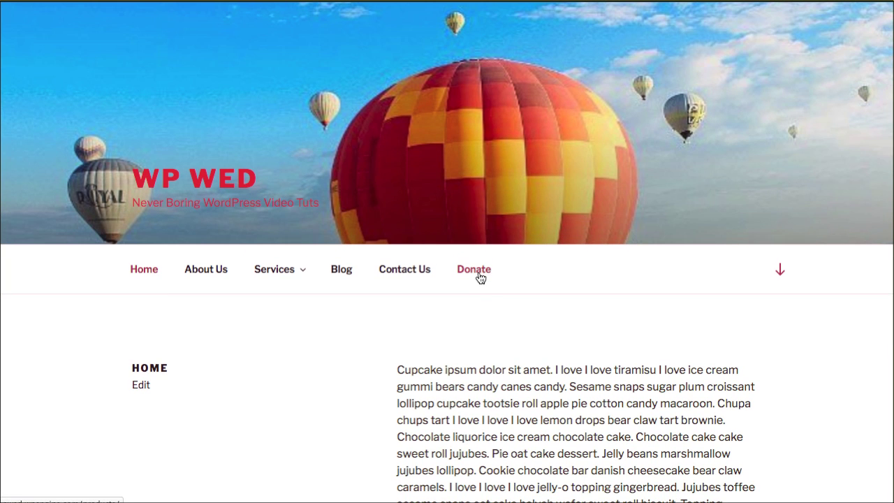
{"action": "scroll", "coordinate": [504, 281], "scroll_direction": "up", "scroll_amount": 1}
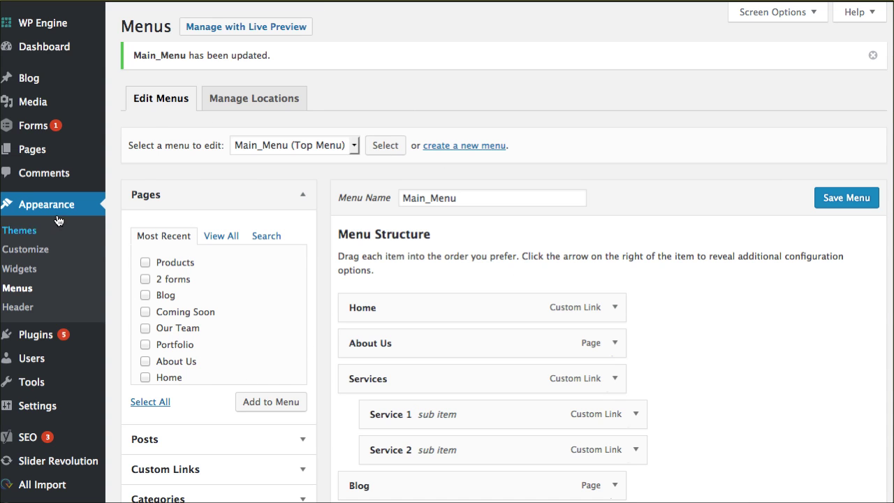
- Return to Appearance > Menus, stay on the page, and keep Main_Menu (Top Menu) selected
{"action": "left_click", "coordinate": [15, 289]}
{"action": "left_click", "coordinate": [550, 206]}
{"action": "left_click", "coordinate": [298, 145]}
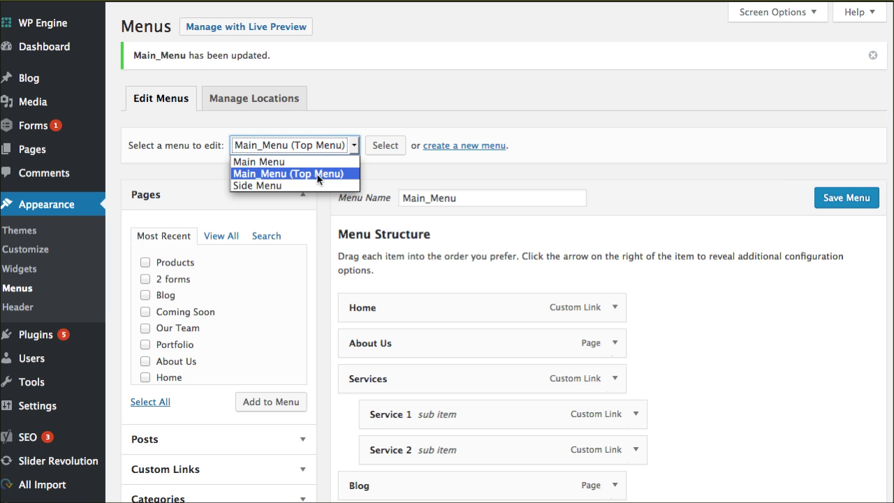
{"action": "left_click", "coordinate": [317, 175]}
{"action": "left_click", "coordinate": [297, 145]}
{"action": "left_click", "coordinate": [387, 166]}
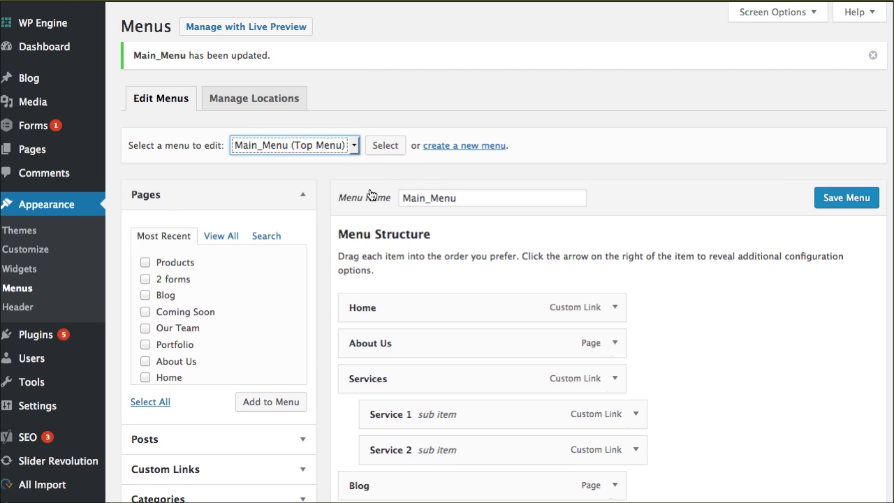
{"action": "scroll", "coordinate": [465, 195], "scroll_direction": "down", "scroll_amount": 5}
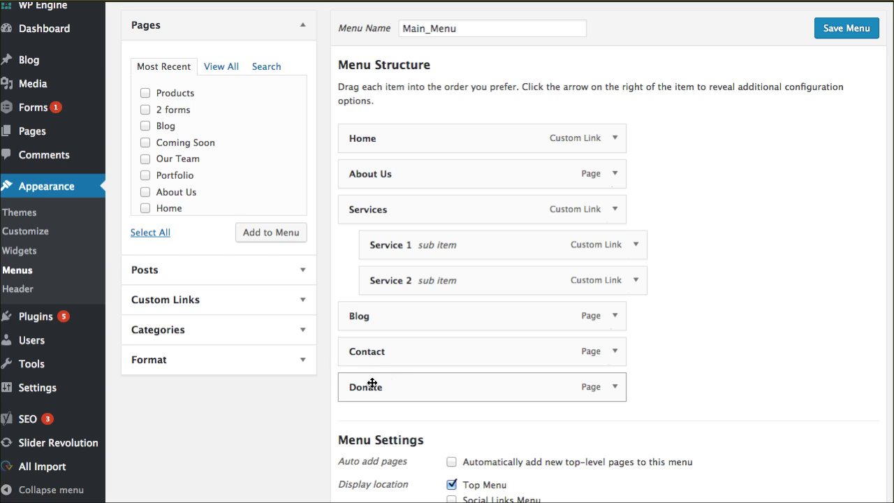
- Expand the Donate menu item and place the caret before Donate in its Navigation Label
{"action": "left_click", "coordinate": [615, 386]}
{"action": "scroll", "coordinate": [643, 386], "scroll_direction": "down", "scroll_amount": 1}
{"action": "scroll", "coordinate": [643, 387], "scroll_direction": "down", "scroll_amount": 1}
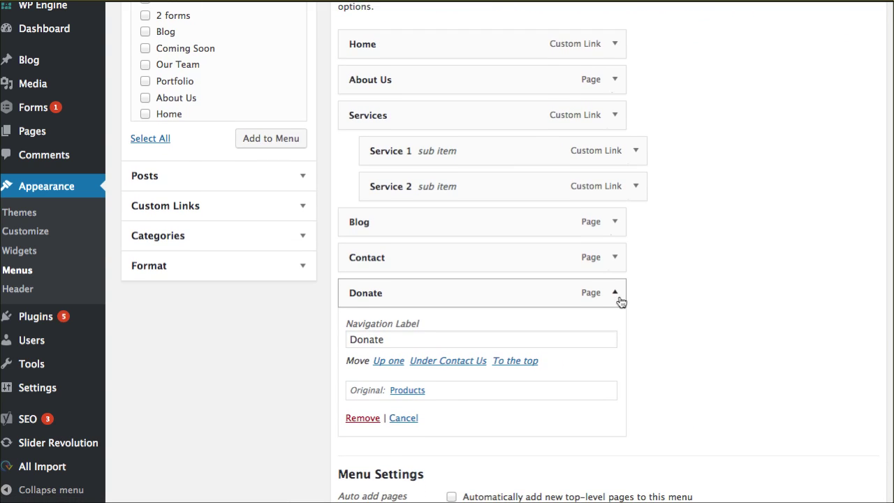
{"action": "left_click", "coordinate": [404, 336]}
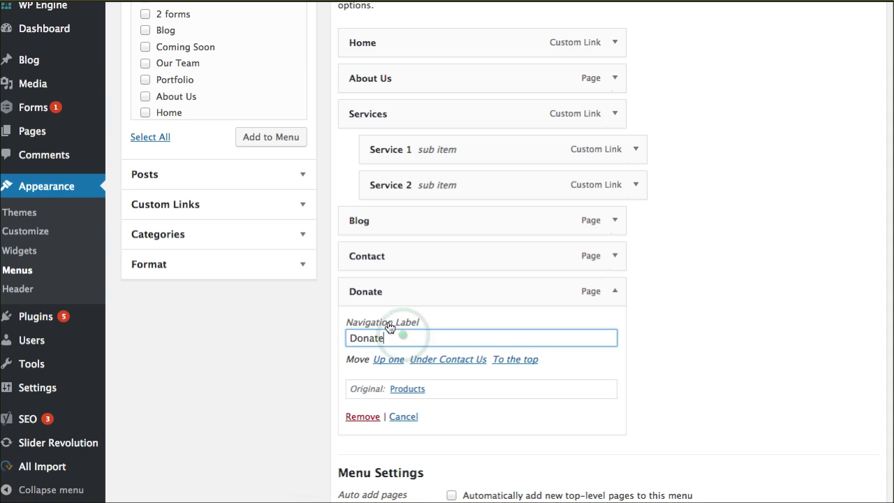
{"action": "left_click", "coordinate": [580, 297]}
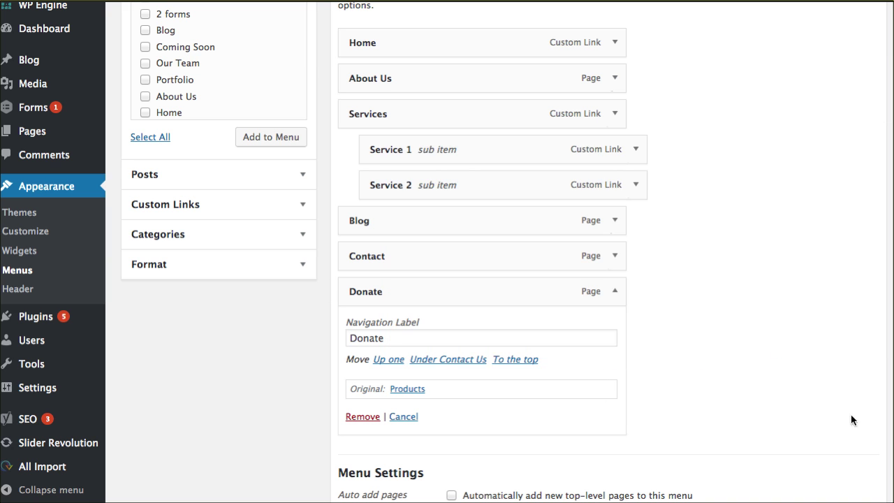
{"action": "left_click", "coordinate": [353, 339]}
{"action": "left_click", "coordinate": [353, 339]}
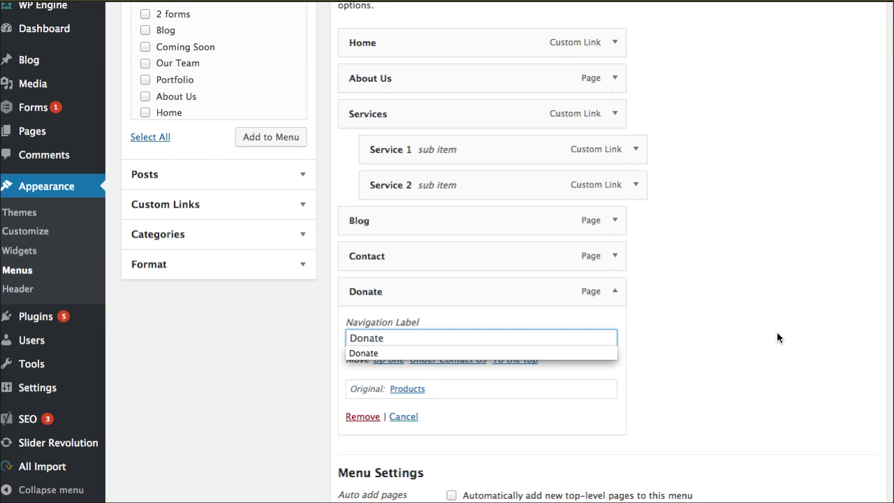
- Change the Donate label to <span style="background-color:#ff0000;">Donate</span>
{"action": "type", "text": "<"}
{"action": "type", "text": "span st"}
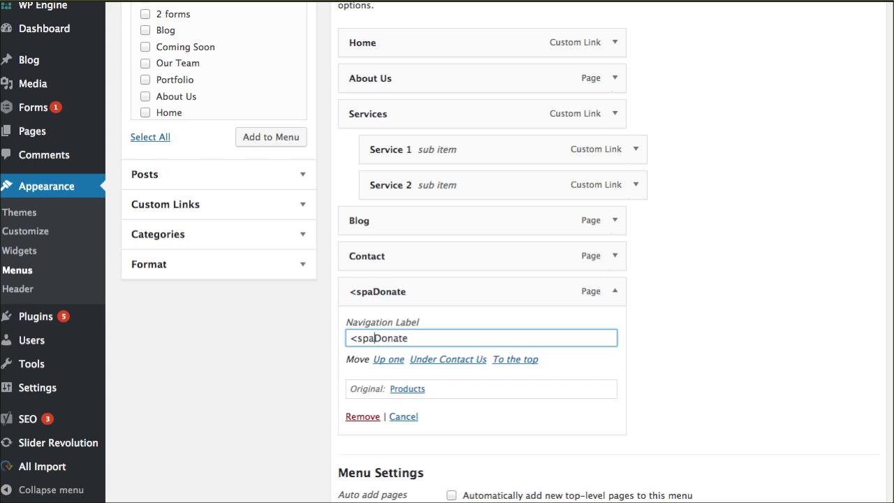
{"action": "type", "text": "yle"}
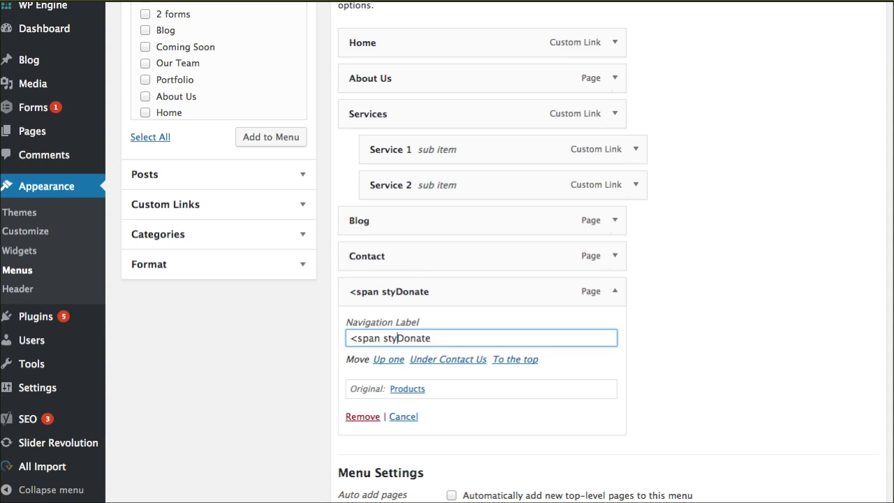
{"action": "type", "text": "=\""}
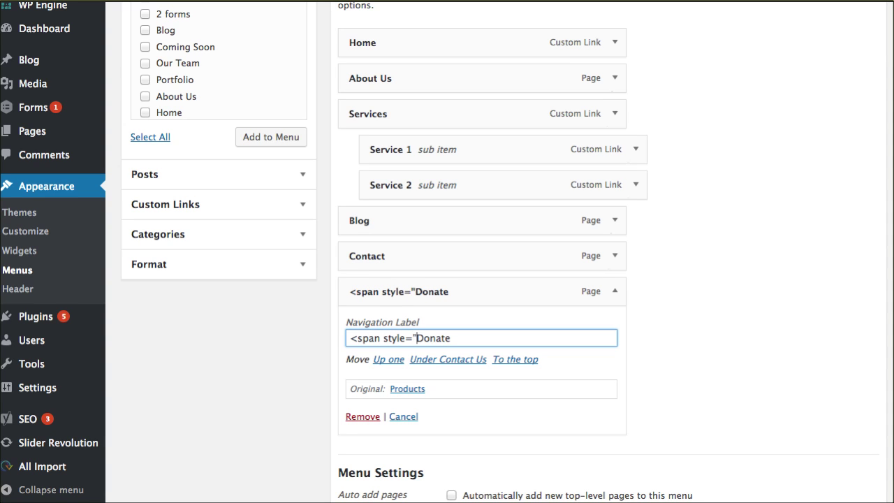
{"action": "type", "text": "\""}
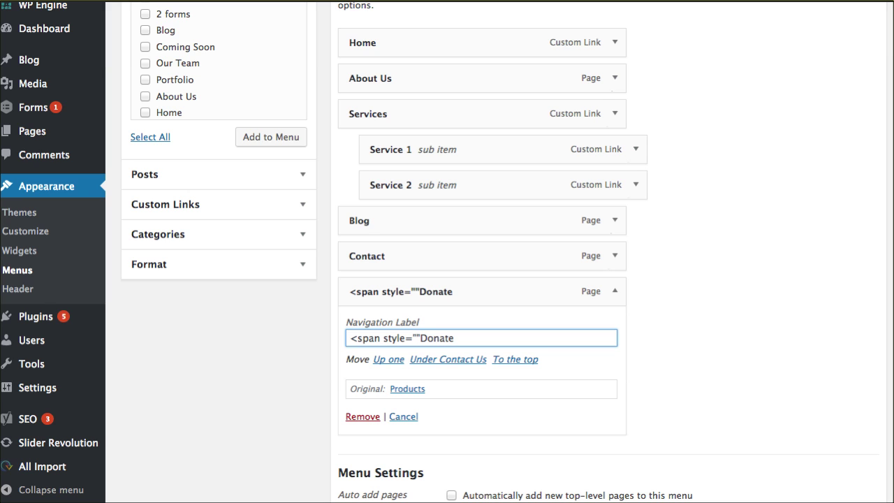
{"action": "type", "text": "background"}
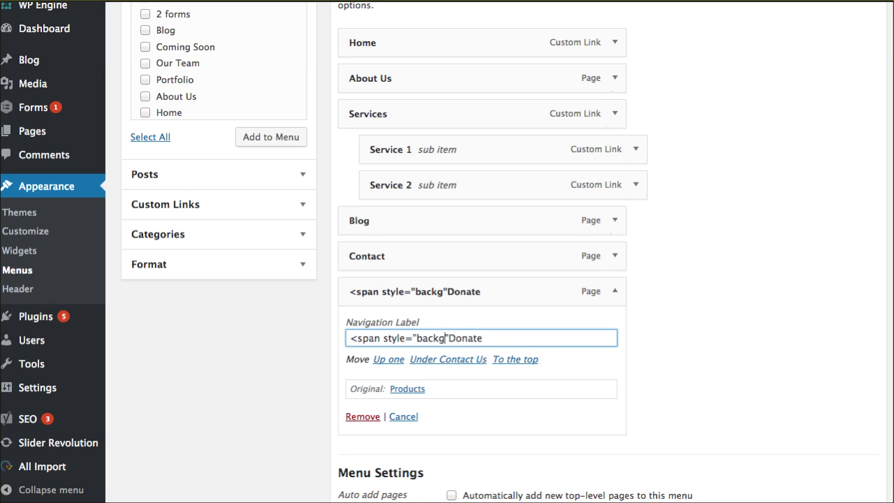
{"action": "type", "text": "-color:"}
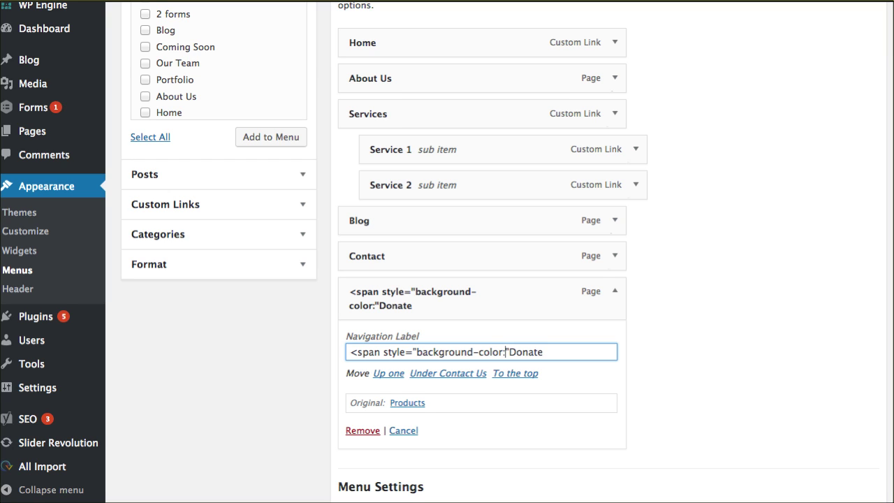
{"action": "type", "text": "#"}
{"action": "type", "text": "ff"}
{"action": "type", "text": "0000"}
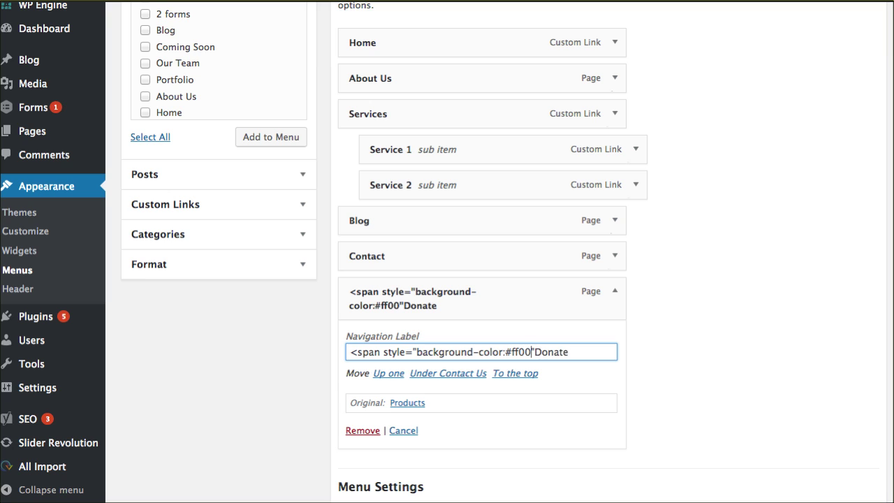
{"action": "type", "text": ";"}
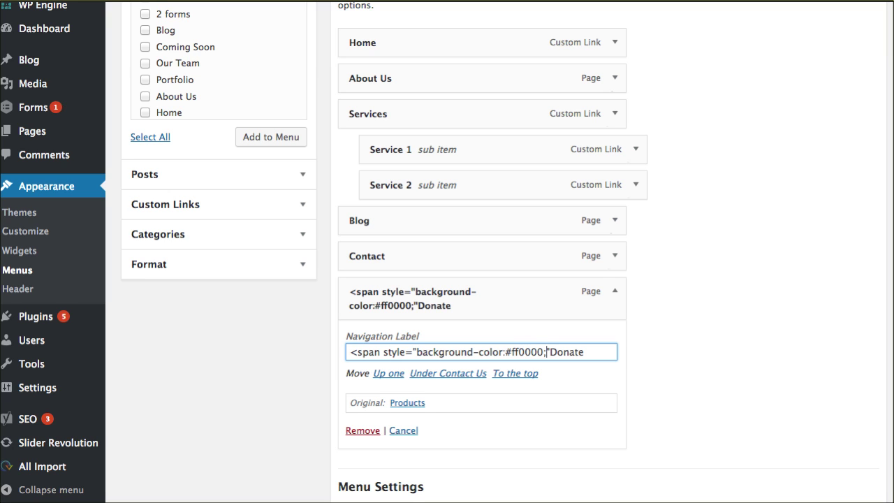
{"action": "type", "text": ">"}
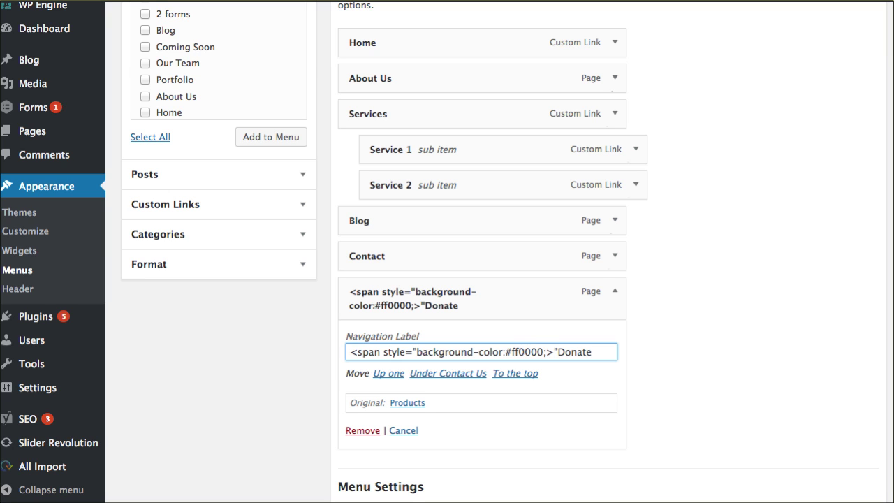
{"action": "key", "text": "Delete"}
{"action": "type", "text": "\">"}
{"action": "type", "text": "</span"}
{"action": "key", "text": "BackSpace"}
{"action": "type", "text": "n>"}
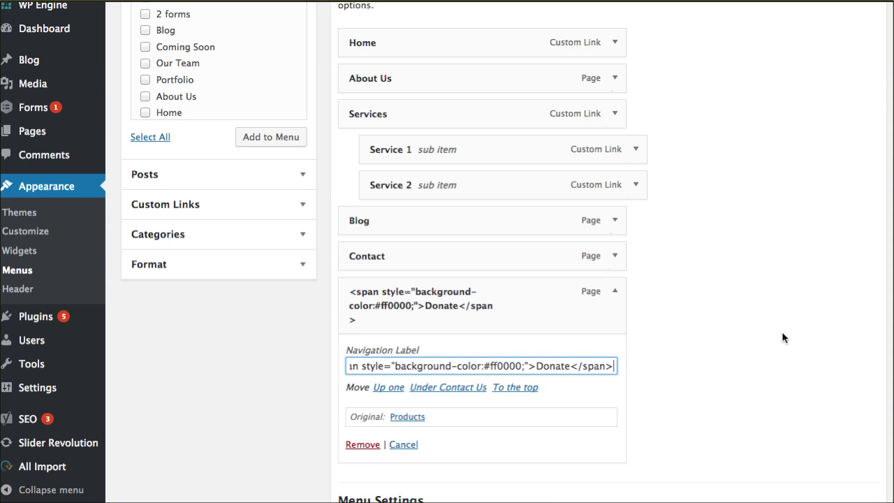
{"action": "scroll", "coordinate": [782, 333], "scroll_direction": "up", "scroll_amount": 2}
{"action": "scroll", "coordinate": [775, 318], "scroll_direction": "up", "scroll_amount": 2}
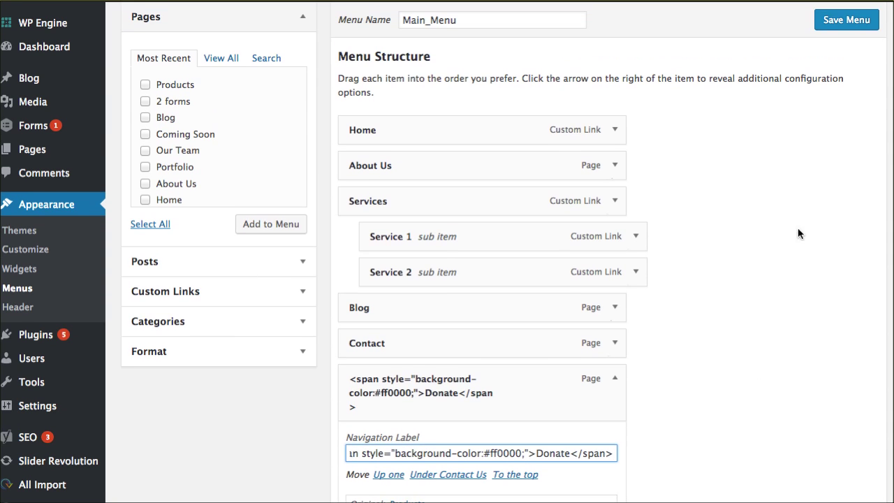
- Save Main_Menu with the red-background Donate label
{"action": "left_click", "coordinate": [832, 18]}
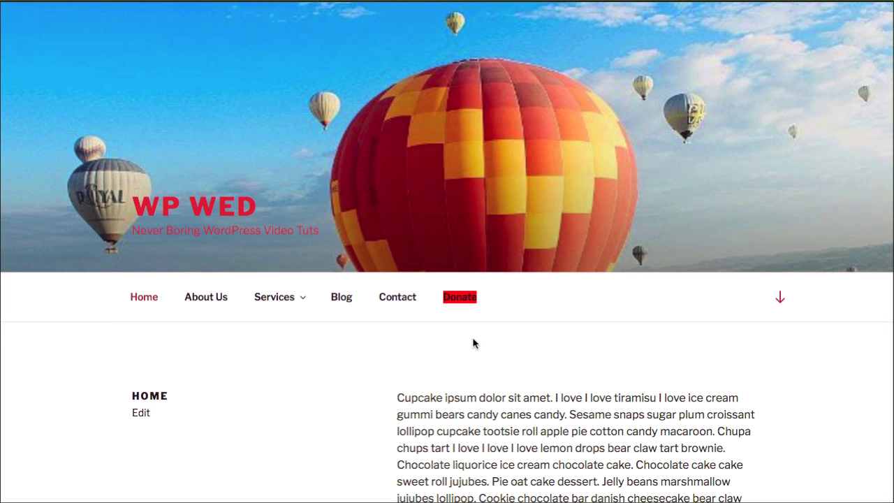
- Add padding:22px; after #ff0000; in the Donate label's span style
{"action": "key", "text": "ctrl+Tab"}
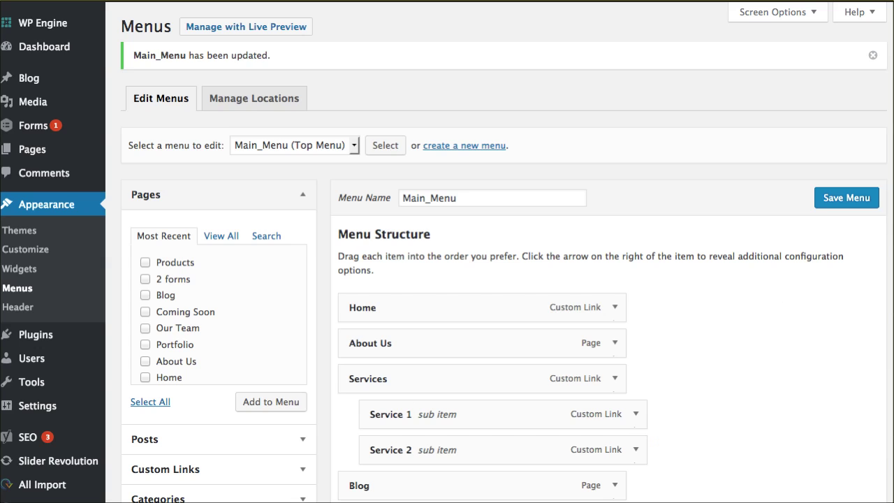
{"action": "scroll", "coordinate": [583, 418], "scroll_direction": "down", "scroll_amount": 5}
{"action": "left_click", "coordinate": [613, 243]}
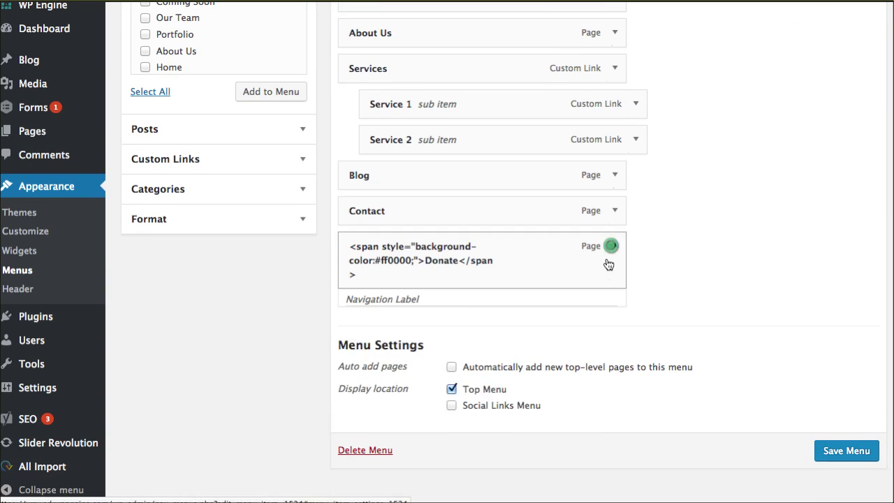
{"action": "left_click", "coordinate": [547, 320]}
{"action": "type", "text": "pa"}
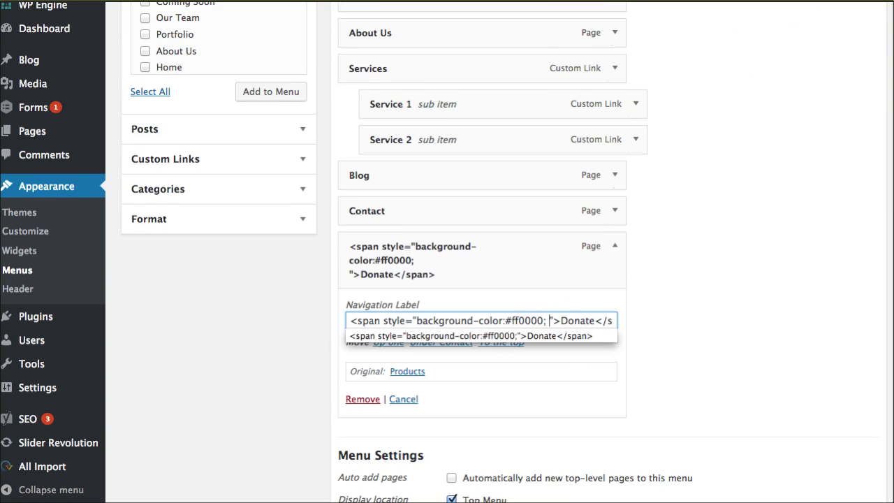
{"action": "type", "text": "dding:22"}
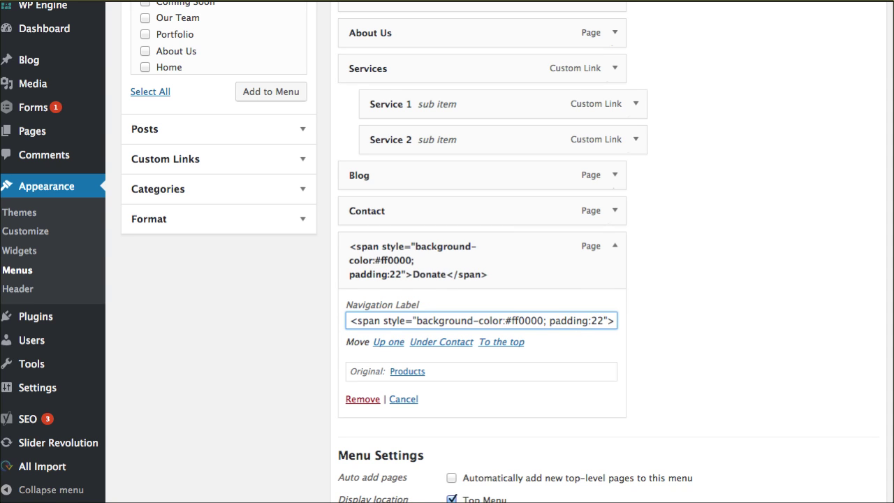
{"action": "type", "text": "px;"}
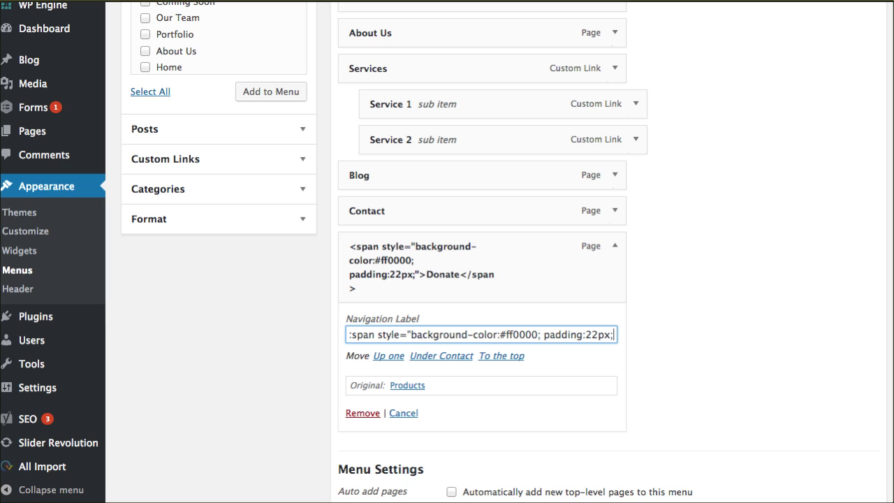
{"action": "key", "text": "Right"}
{"action": "key", "text": "Right"}
{"action": "key", "text": "Right"}
{"action": "key", "text": "Right"}
{"action": "key", "text": "Right"}
{"action": "key", "text": "Right"}
{"action": "key", "text": "Right"}
{"action": "key", "text": "Right"}
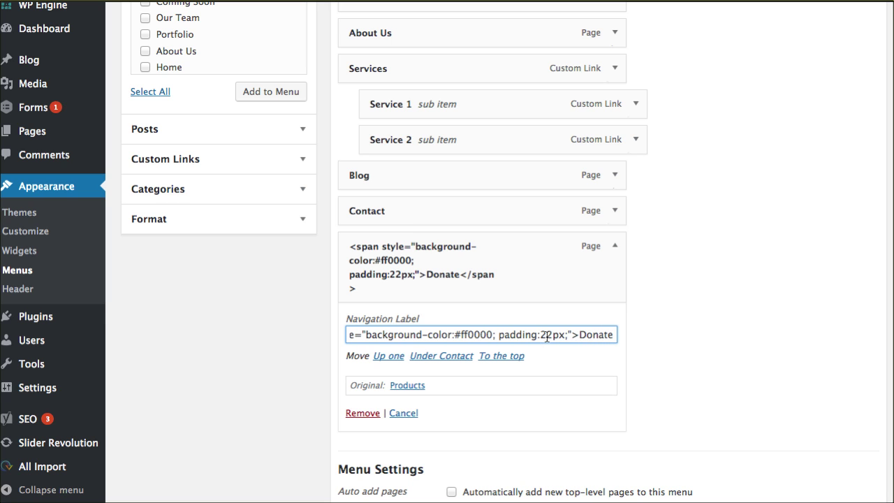
{"action": "scroll", "coordinate": [760, 104], "scroll_direction": "up", "scroll_amount": 5}
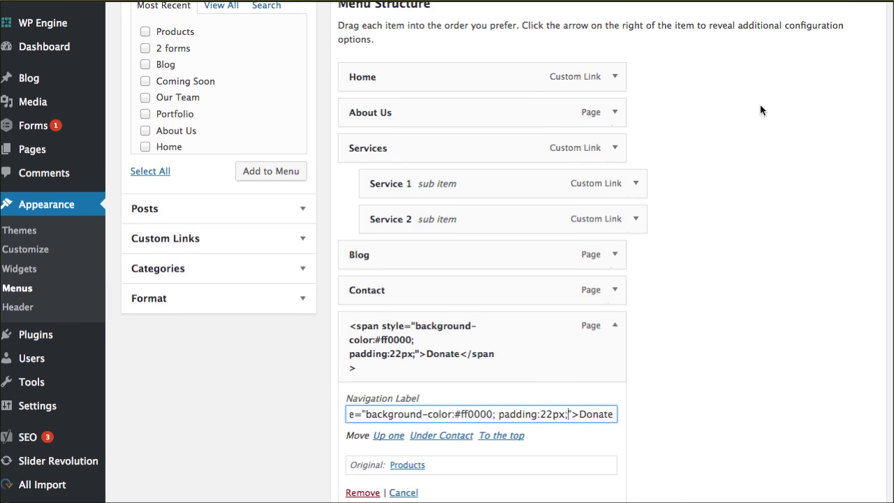
- Save the menu with the padded Donate label
{"action": "left_click", "coordinate": [832, 32]}
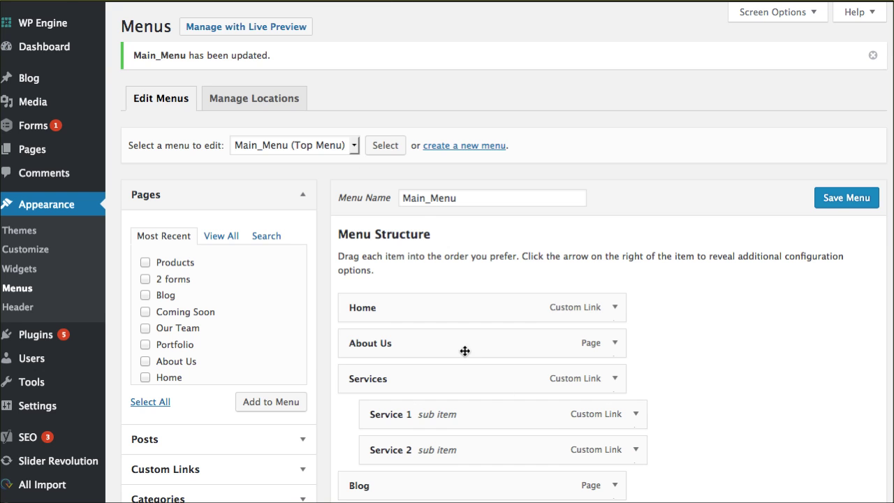
- Strip the span tags from the Donate navigation label, leaving just Donate
{"action": "scroll", "coordinate": [465, 351], "scroll_direction": "down", "scroll_amount": 6}
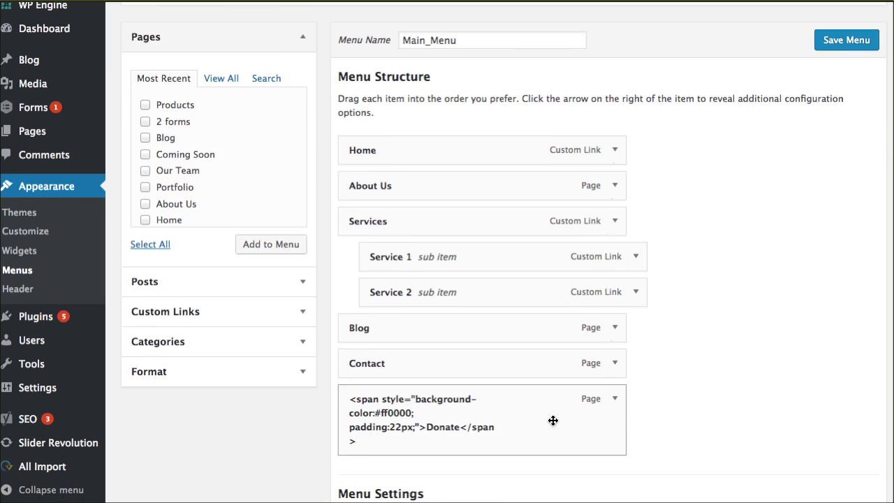
{"action": "left_click", "coordinate": [614, 232]}
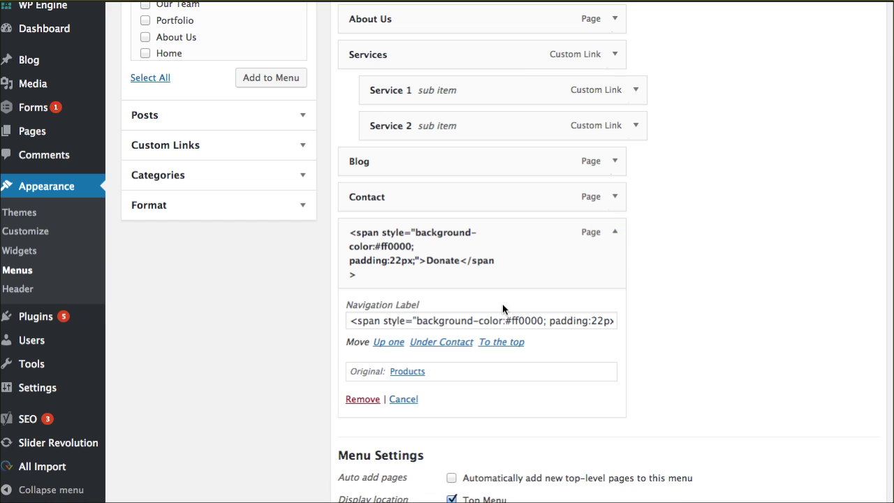
{"action": "left_click", "coordinate": [592, 320]}
{"action": "left_click_drag", "start_coordinate": [590, 321], "coordinate": [326, 326]}
{"action": "key", "text": "BackSpace"}
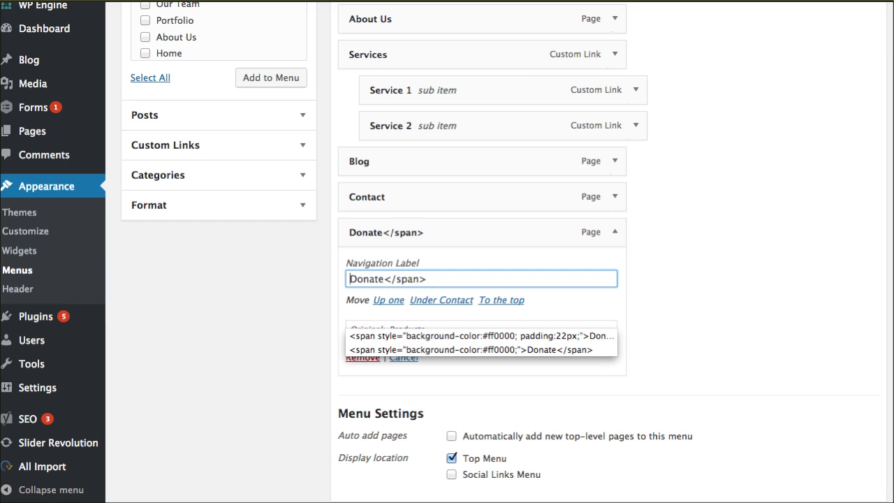
{"action": "key", "text": "BackSpace"}
{"action": "key", "text": "BackSpace"}
{"action": "key", "text": "BackSpace"}
{"action": "key", "text": "BackSpace"}
{"action": "key", "text": "BackSpace"}
{"action": "key", "text": "BackSpace"}
{"action": "key", "text": "BackSpace"}
{"action": "key", "text": "BackSpace"}
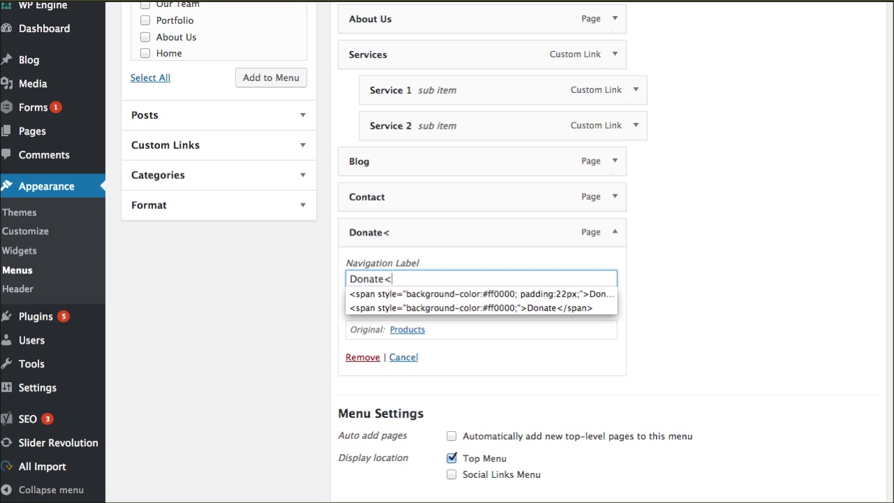
{"action": "type", "text": "e"}
- Insert the opening tag <font color="#ff0000"> before Donate
{"action": "left_click", "coordinate": [349, 279]}
{"action": "type", "text": "<font color"}
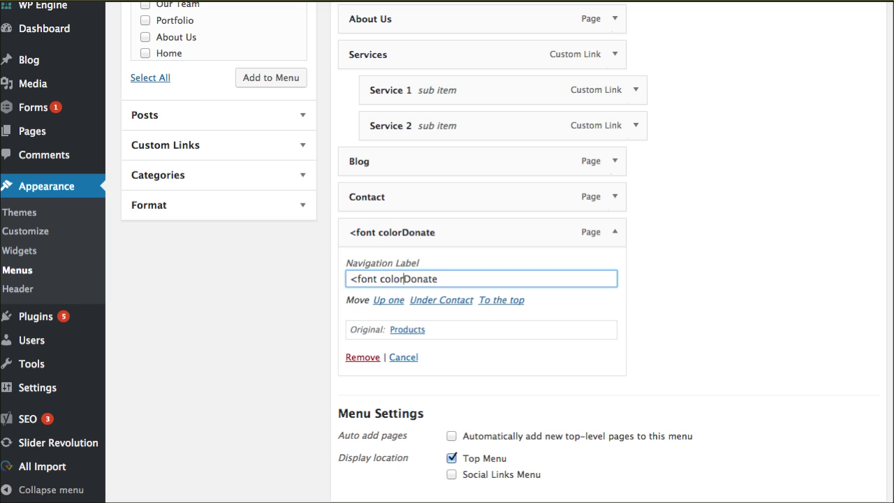
{"action": "type", "text": "=\""}
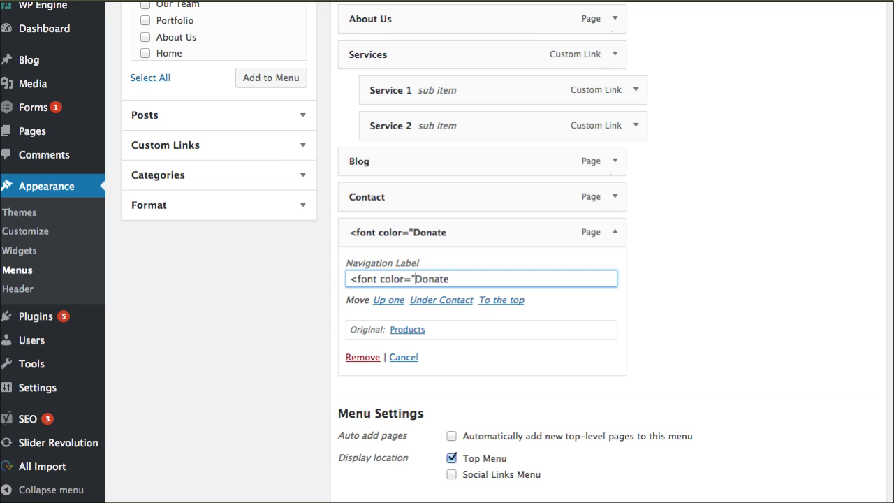
{"action": "type", "text": "#ffc"}
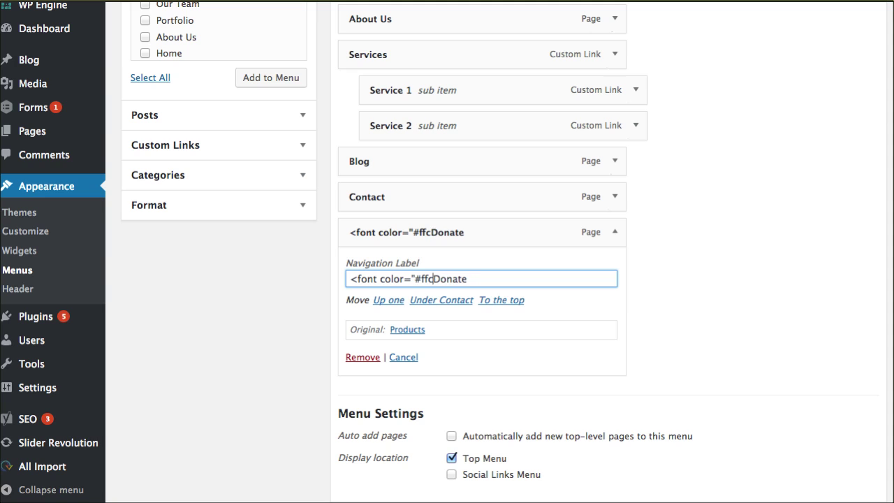
{"action": "key", "text": "BackSpace"}
{"action": "type", "text": "0000"}
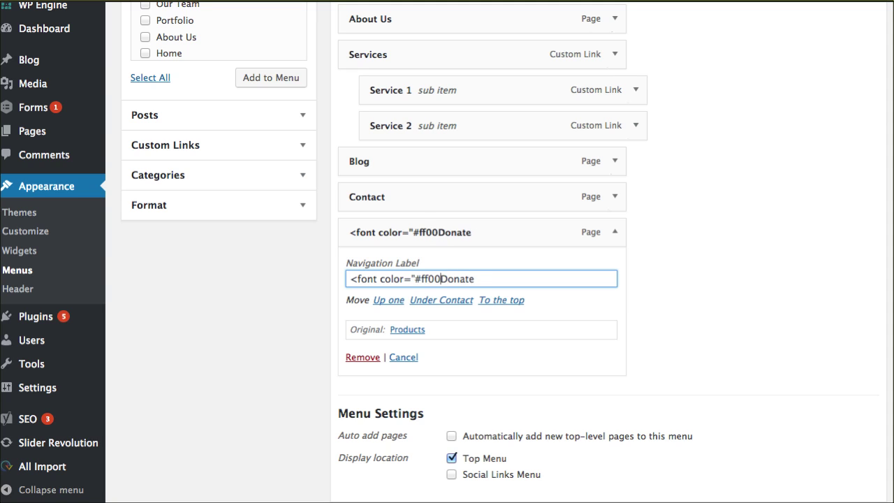
{"action": "type", "text": "\">"}
- Close the label with </font> after Donate and save the menu
{"action": "left_click", "coordinate": [497, 278]}
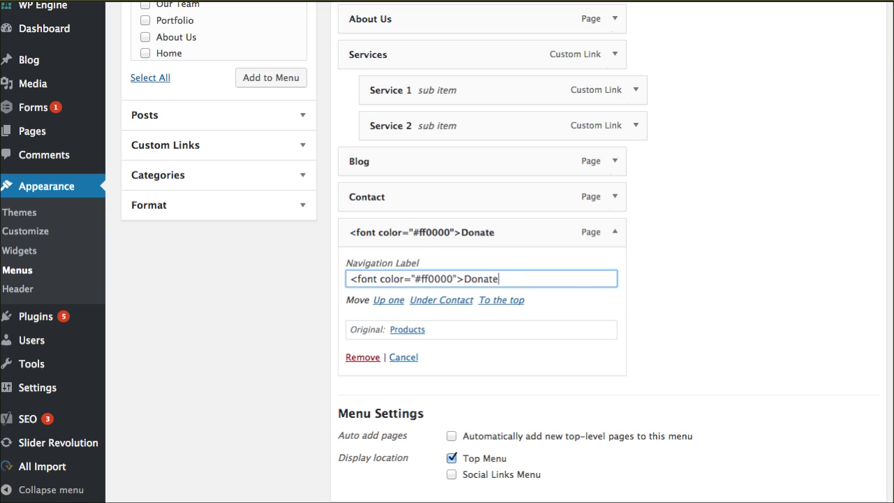
{"action": "type", "text": "<s"}
{"action": "key", "text": "BackSpace"}
{"action": "type", "text": "font"}
{"action": "key", "text": "BackSpace"}
{"action": "key", "text": "BackSpace"}
{"action": "key", "text": "BackSpace"}
{"action": "key", "text": "BackSpace"}
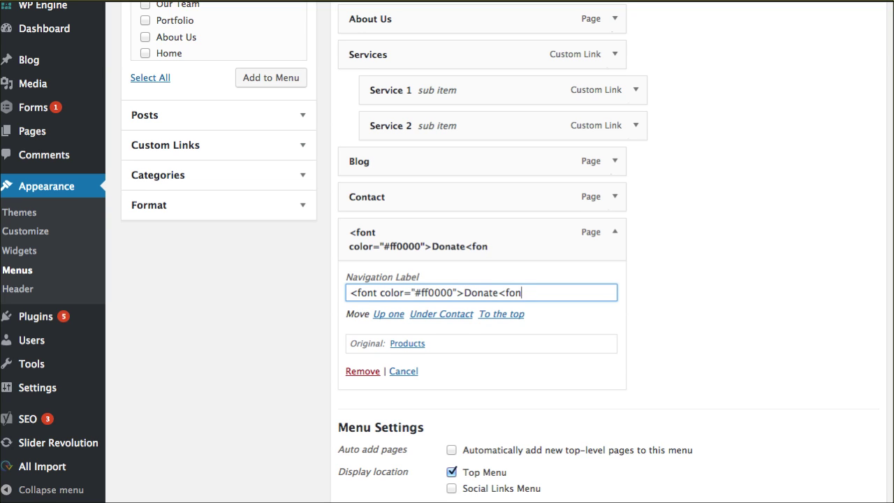
{"action": "type", "text": "/font>"}
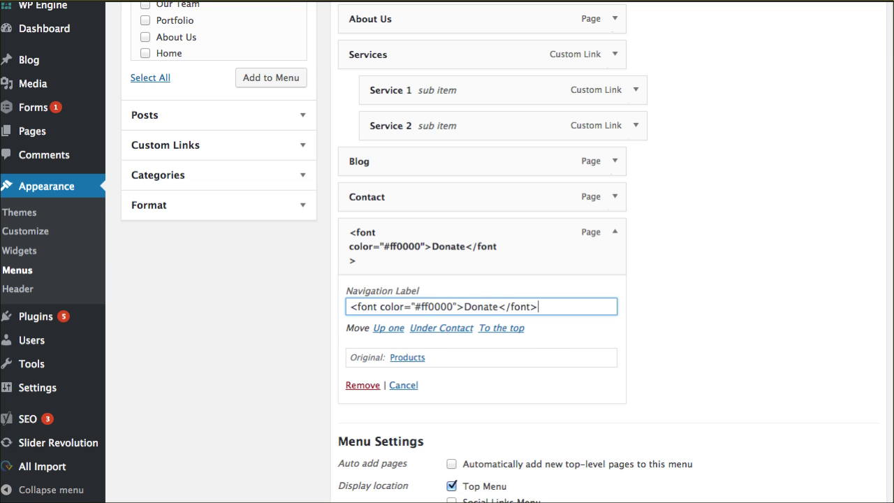
{"action": "scroll", "coordinate": [807, 365], "scroll_direction": "up", "scroll_amount": 5}
{"action": "left_click", "coordinate": [845, 104]}
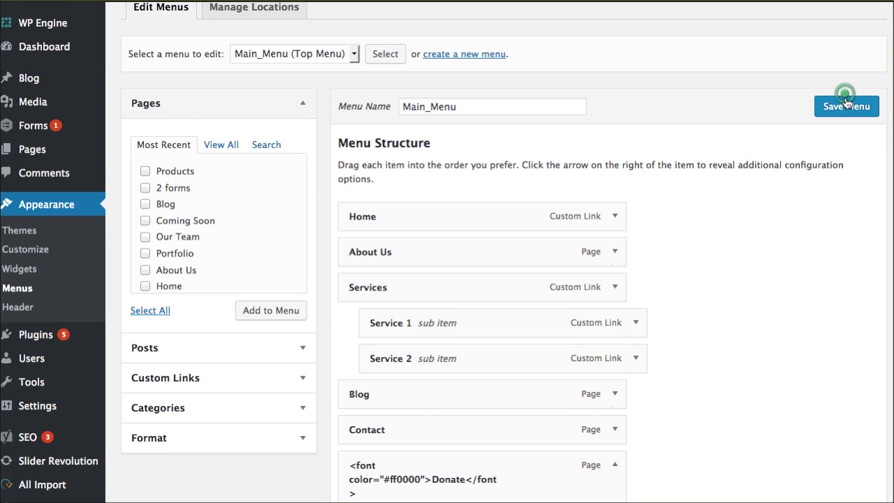